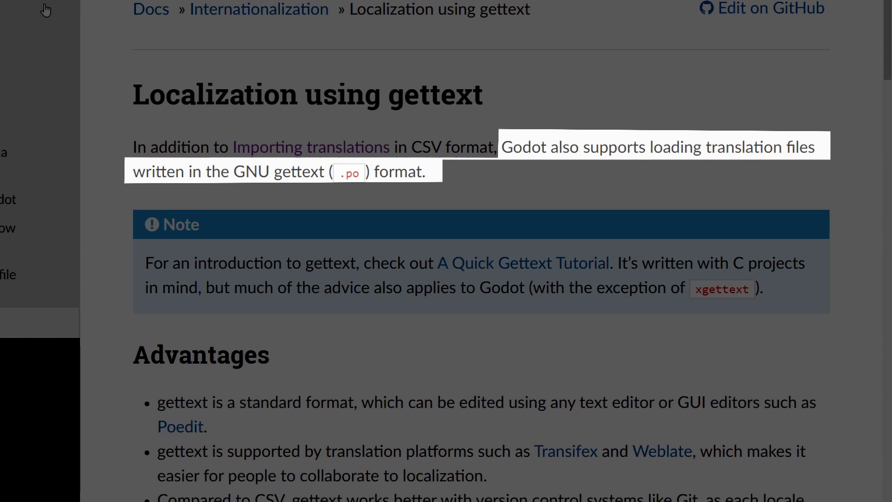
- Scroll the gettext docs page down to its Advantages and Disadvantages lists
scroll(149, 139, down, 5)
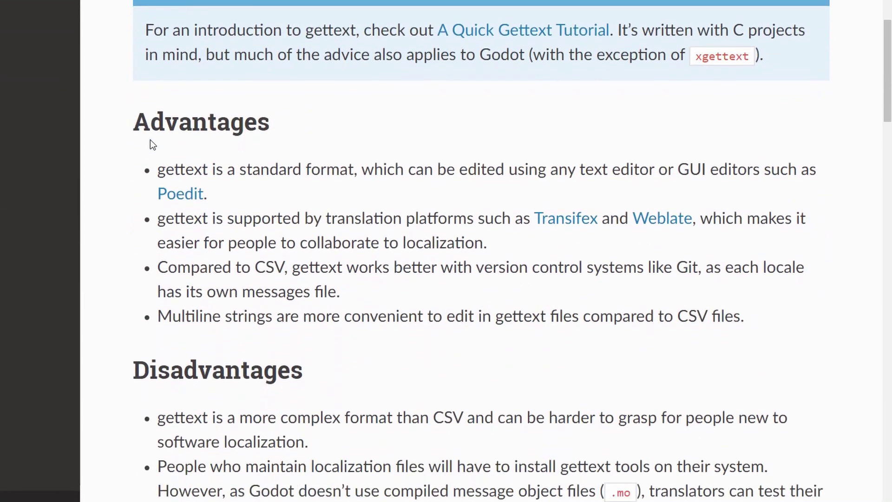
scroll(113, 175, down, 2)
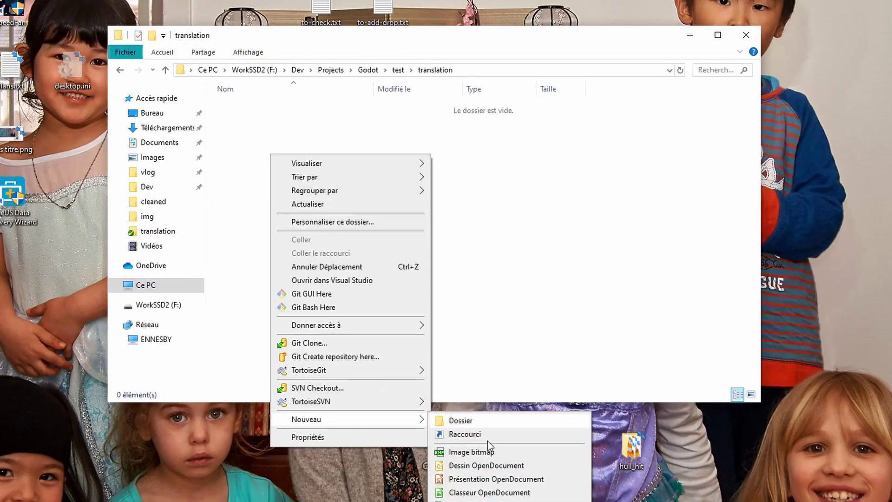
- Create a new empty text document in the translation folder
click(479, 501)
- Name the file base.csv and type the id,en,fr,ja header row
text(base)
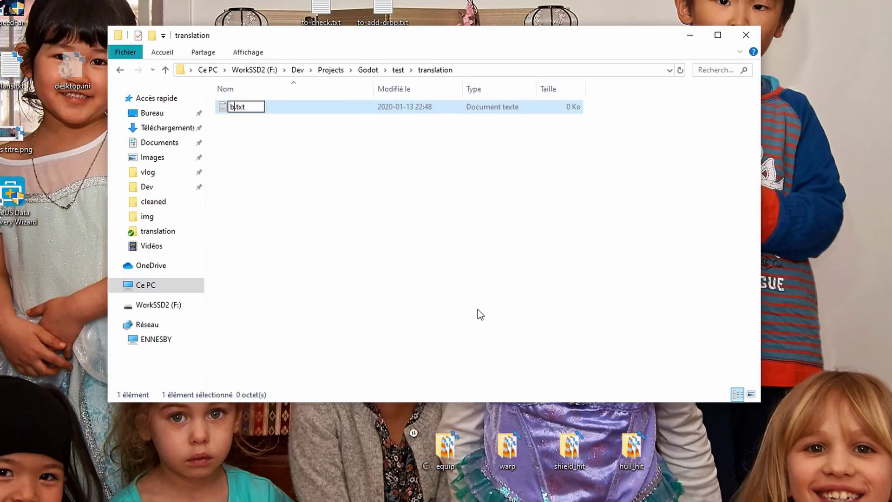
key(Delete)
key(Delete)
text(csv)
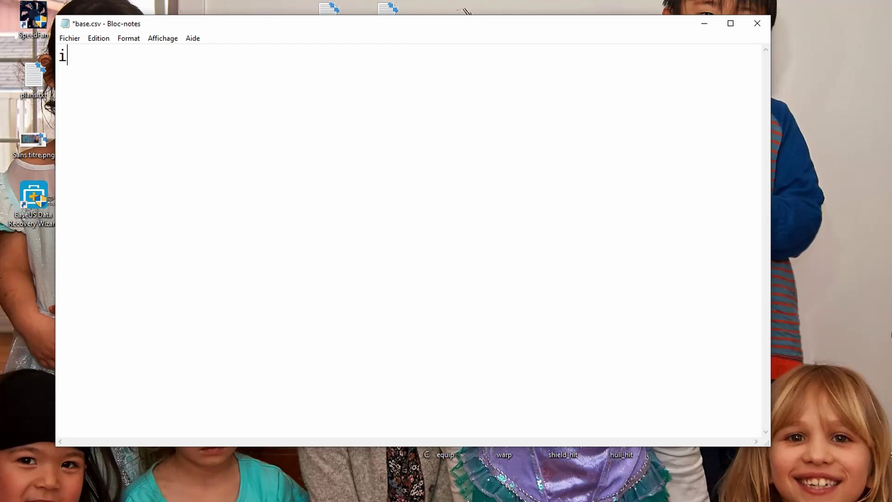
text(en,fr,ja)
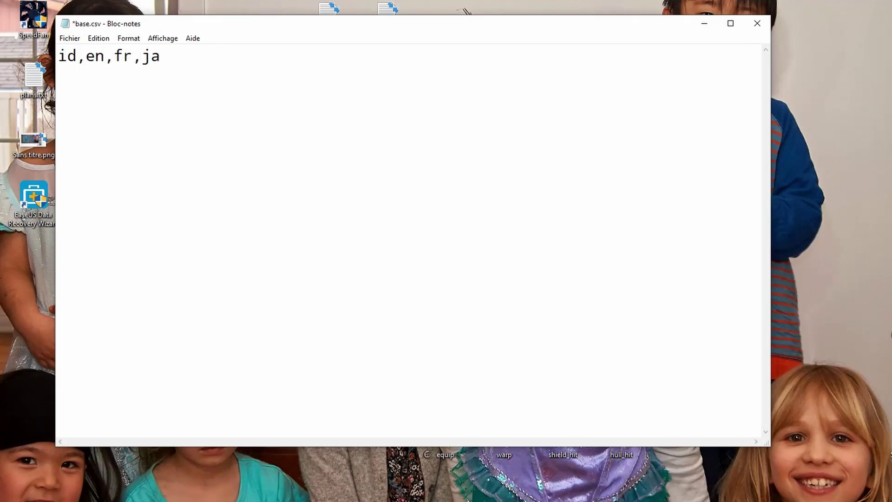
- Add a Hello World row with French 'Bonjour Monde' and Japanese こんにちは
key(Return)
text(Hello World,Hello World,Bonjour M)
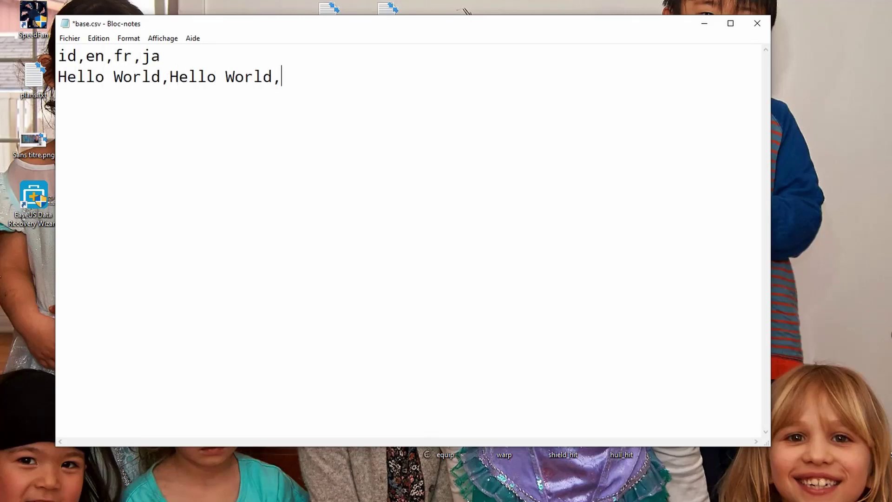
text(onde,)
key(alt+grave)
text(konnichiha)
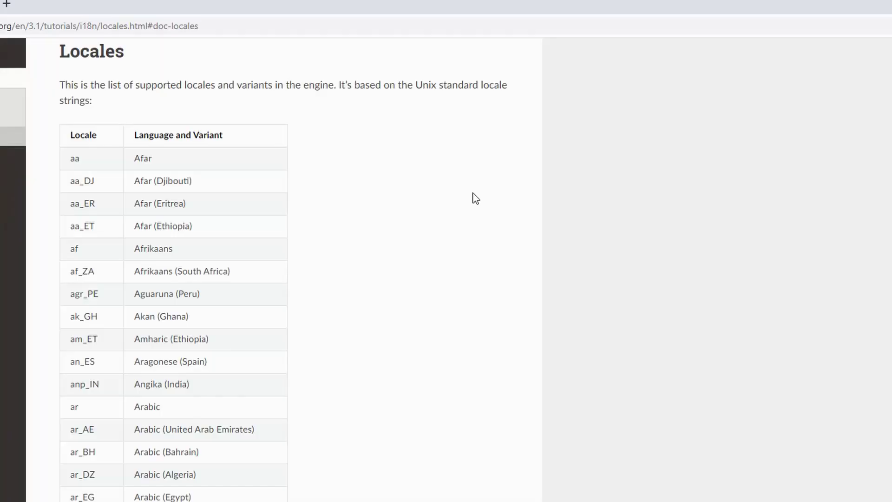
- Scroll the Locales table from the aa codes down to the B and C locales
scroll(475, 198, down, 10)
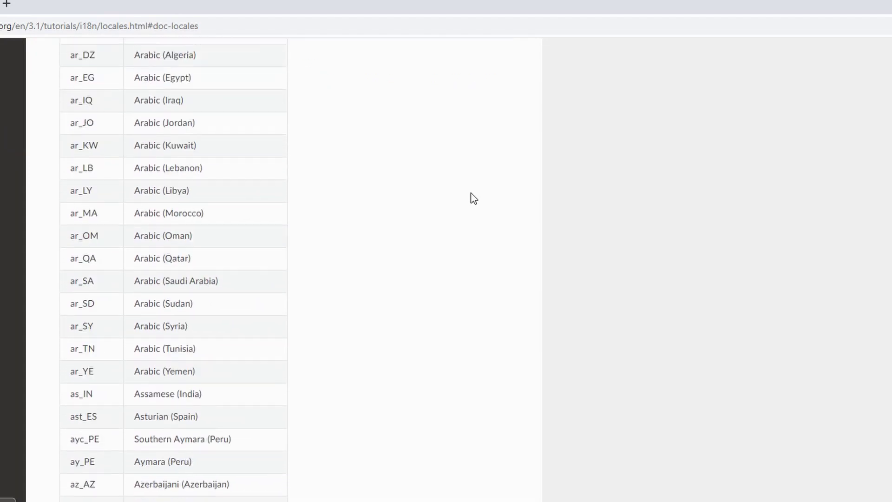
scroll(473, 199, down, 15)
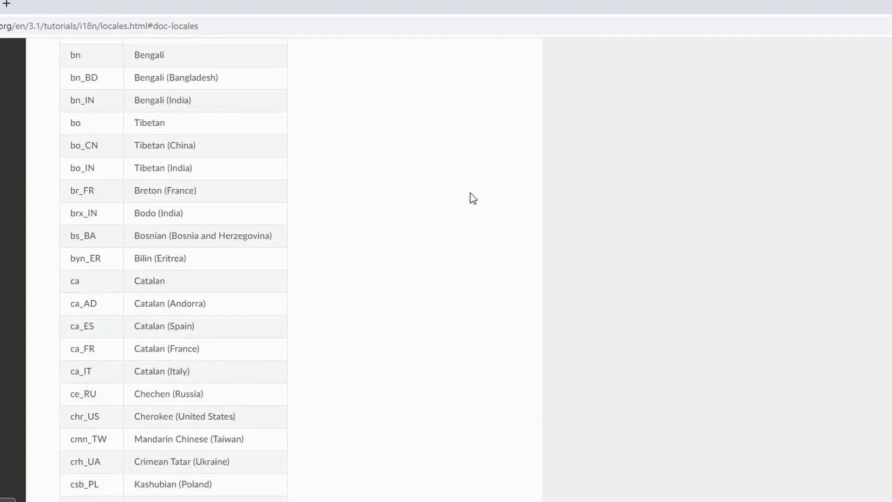
scroll(474, 198, down, 12)
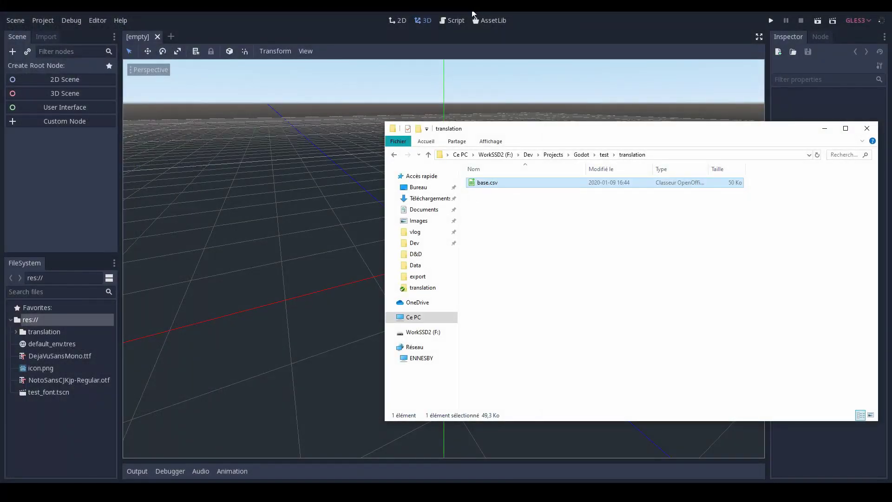
- Reimport in Godot and inspect the generated base.en, base.fr and base.ja translation files
click(473, 14)
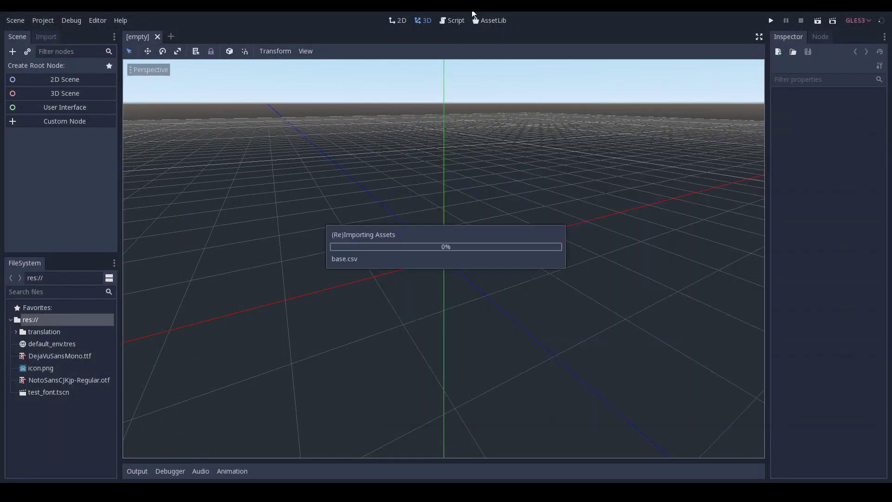
click(16, 332)
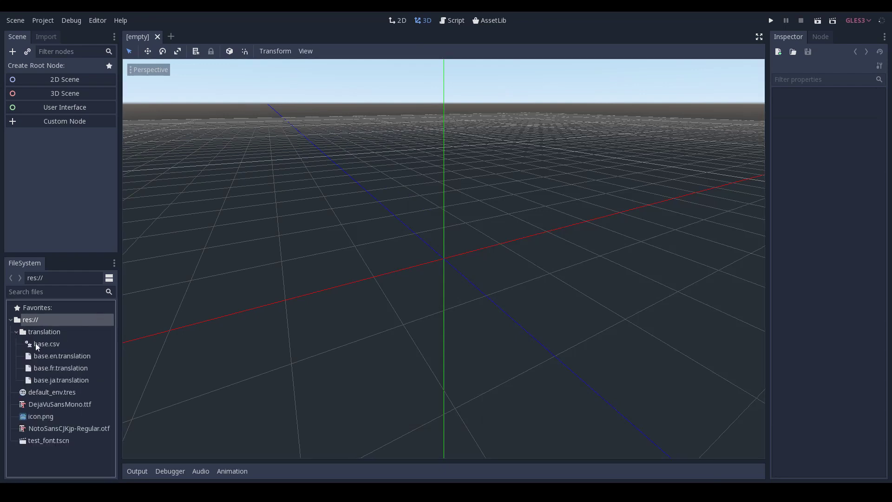
click(49, 357)
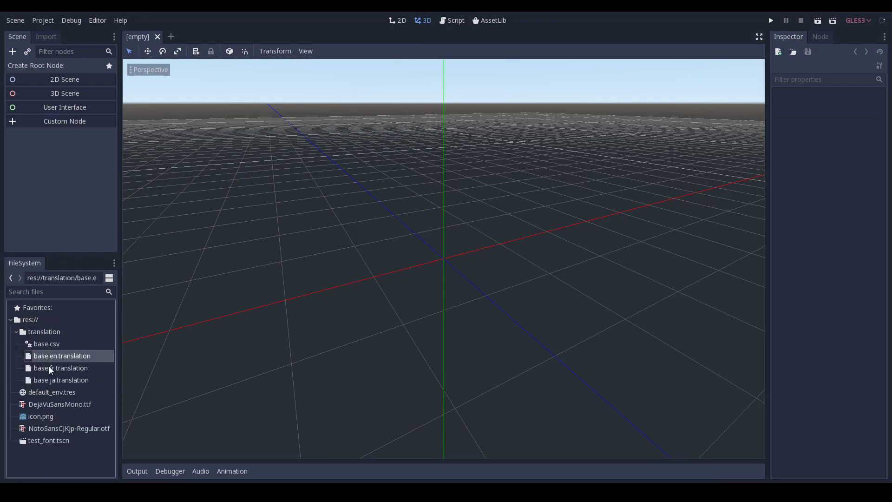
click(49, 368)
click(51, 381)
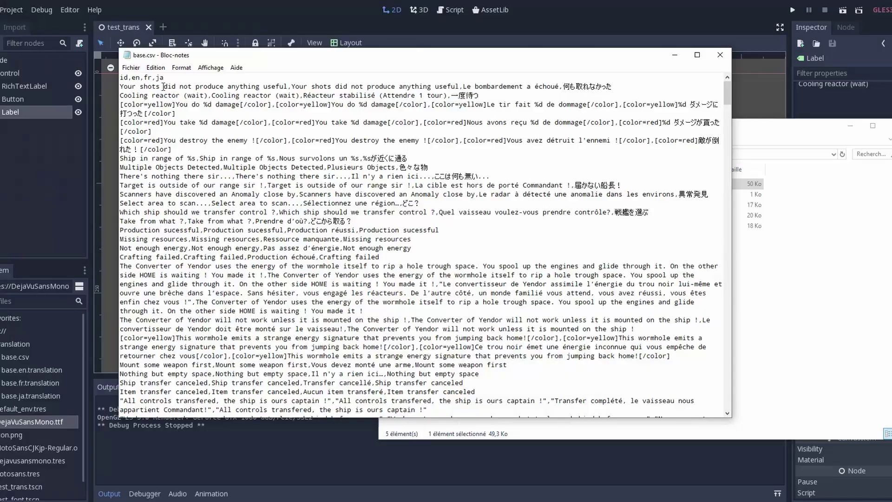
- Add spaces after the header commas in base.csv, save it, and close Notepad
click(133, 78)
click(152, 78)
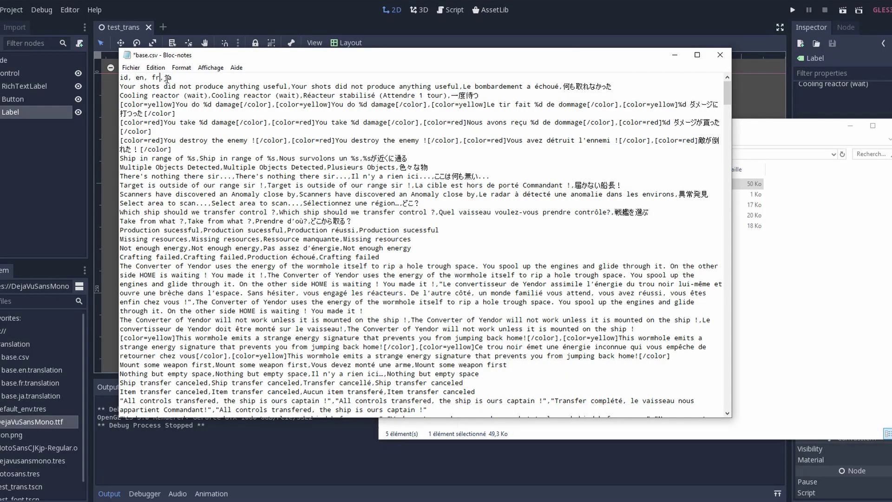
key(ctrl+s)
click(169, 441)
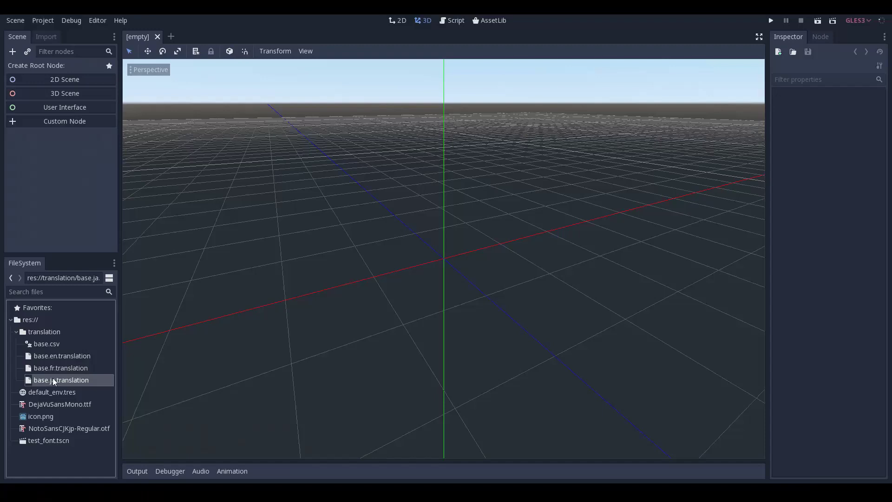
- Add translation/base.csv to the Localization translations list and check the Output log
click(42, 20)
click(53, 36)
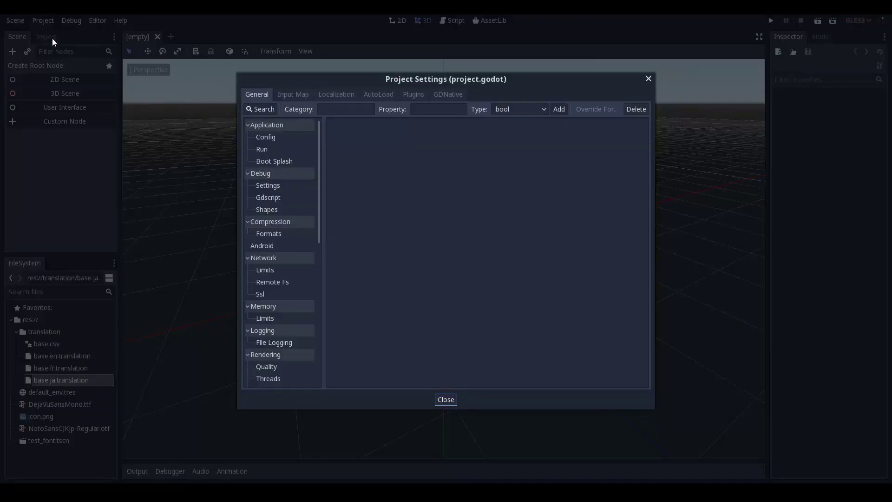
click(333, 94)
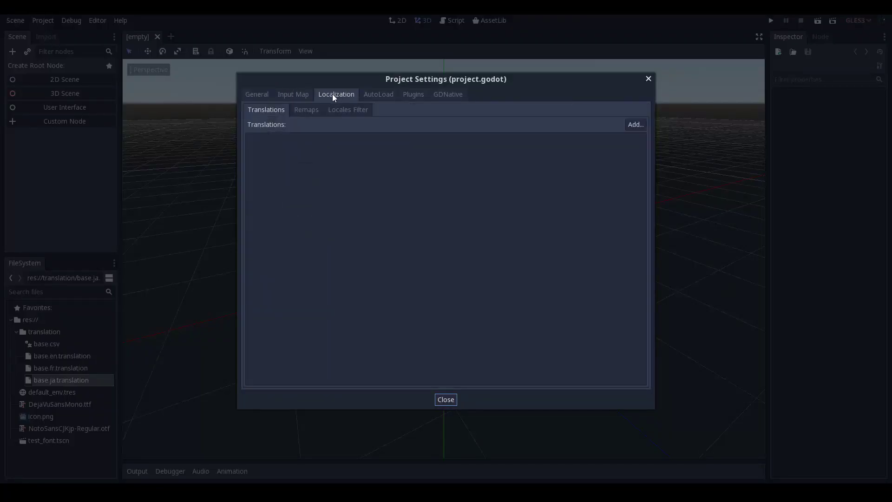
click(636, 125)
click(266, 124)
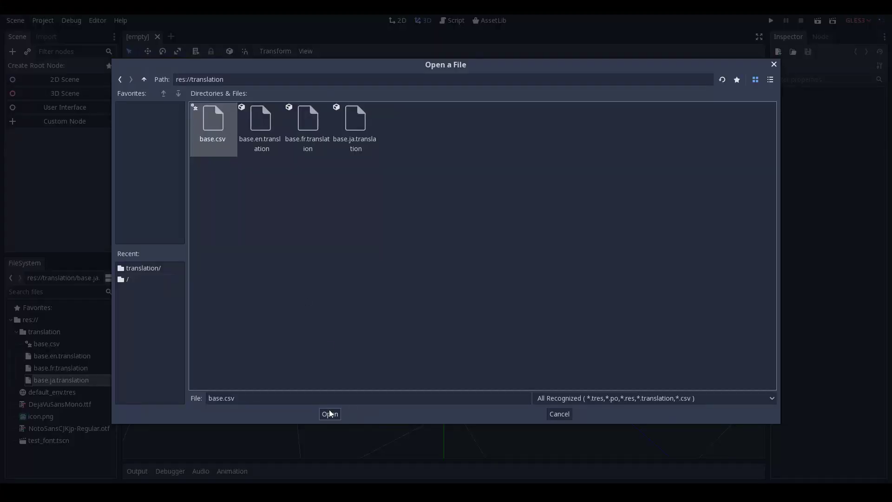
click(329, 410)
click(446, 401)
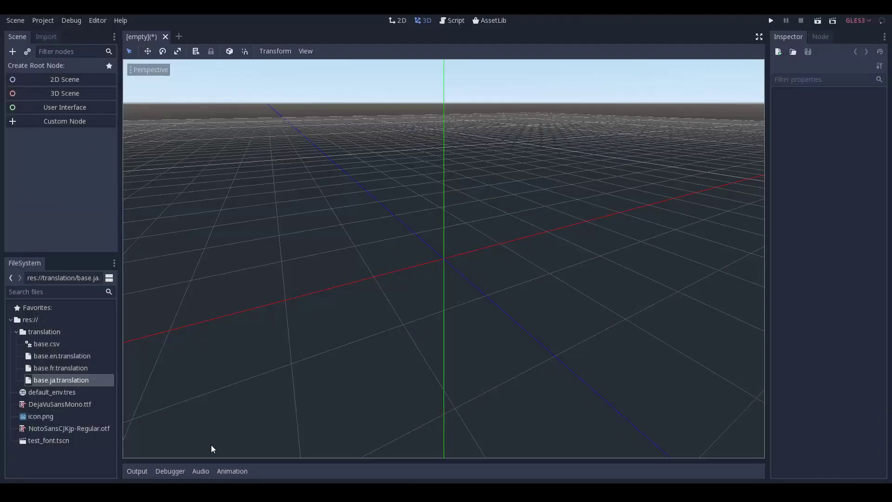
click(135, 474)
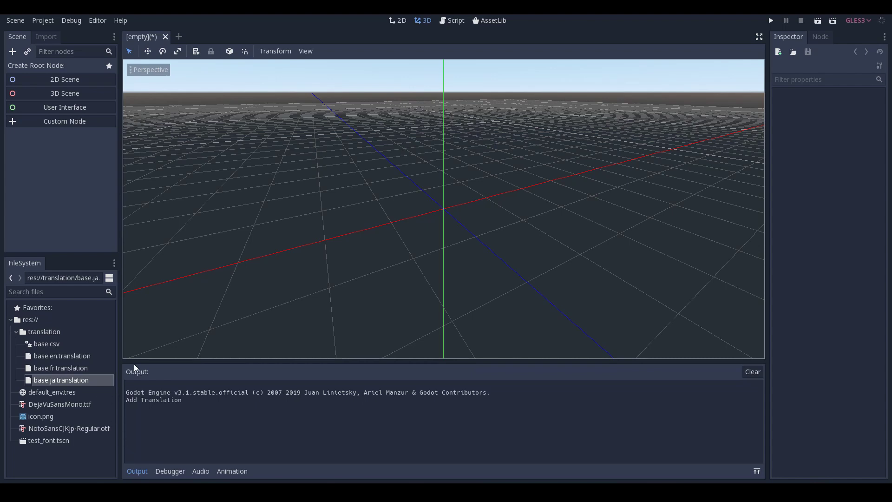
click(57, 343)
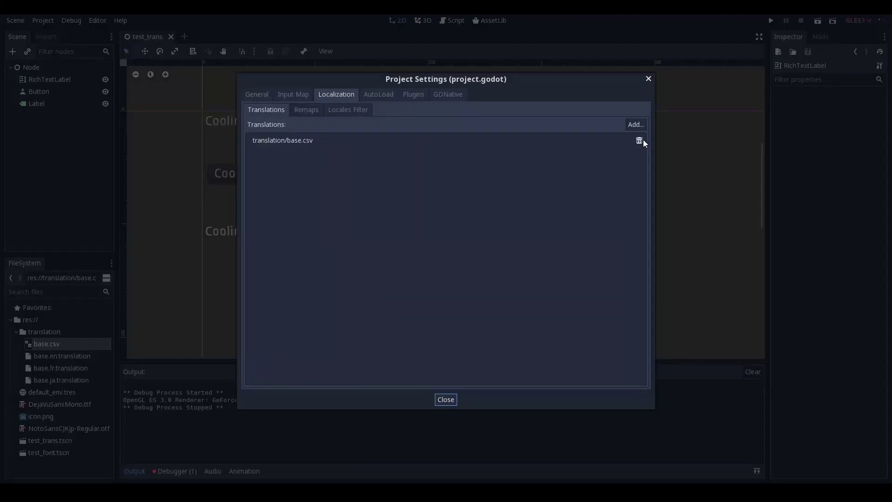
- Replace base.csv in the translations list with base.en, base.fr and base.ja translation files
click(641, 141)
click(634, 125)
click(260, 122)
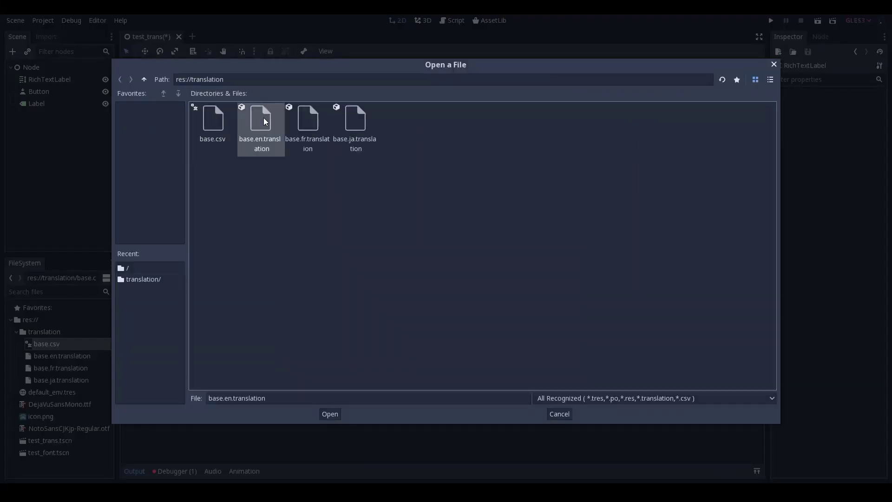
click(330, 414)
click(637, 125)
click(306, 122)
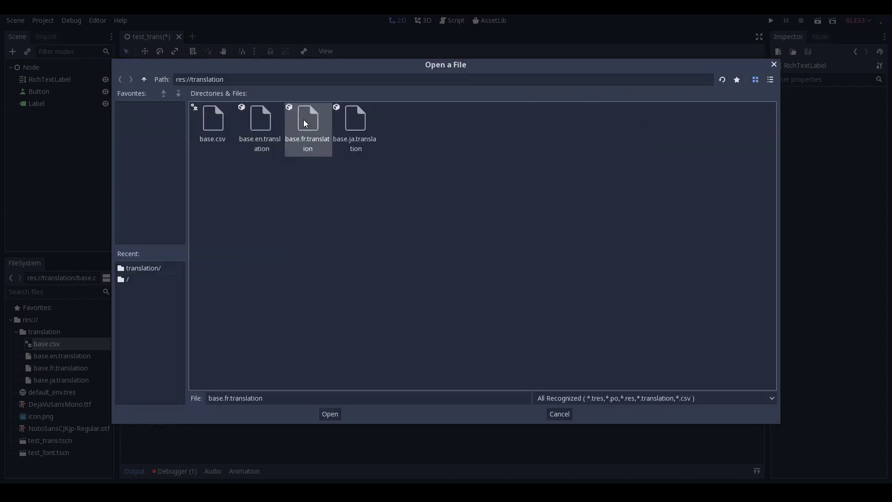
click(330, 414)
click(637, 125)
click(365, 155)
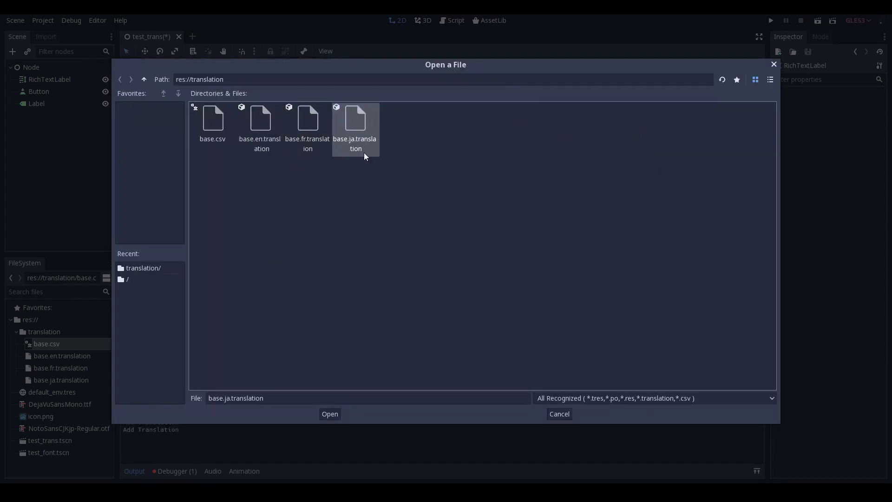
click(330, 414)
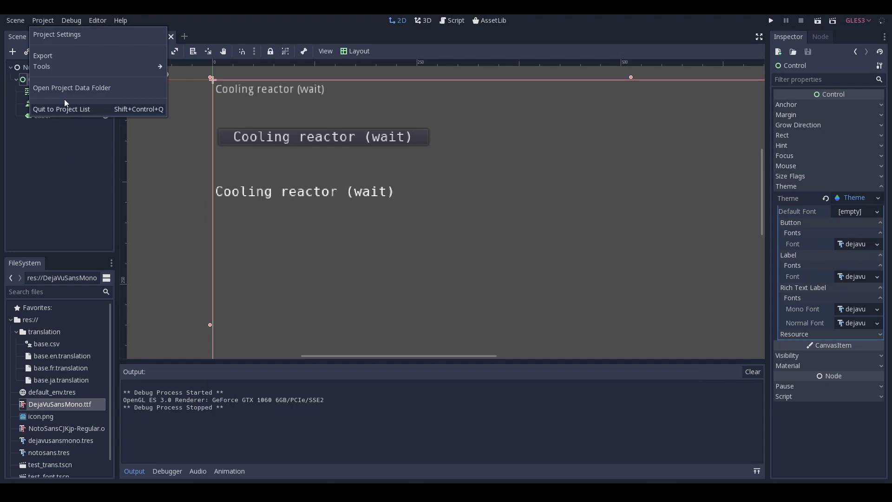
- Set the Locale Test setting to fr and run the scene to check the French text
click(51, 36)
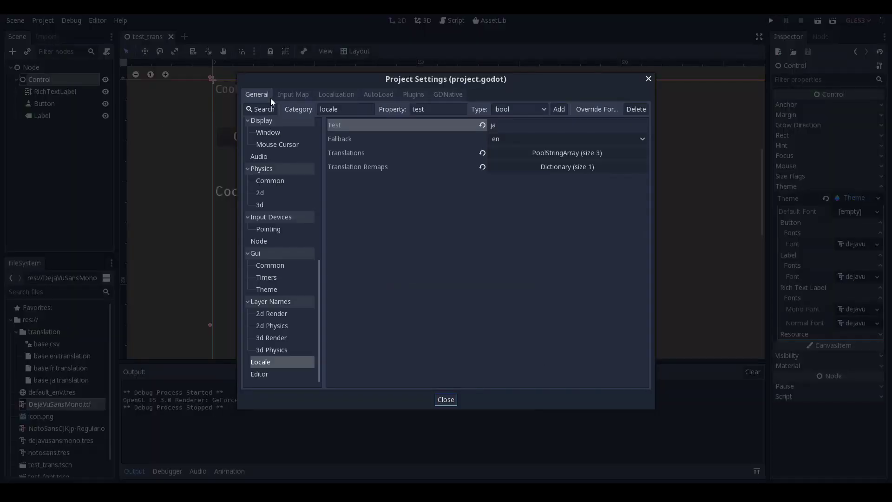
click(268, 375)
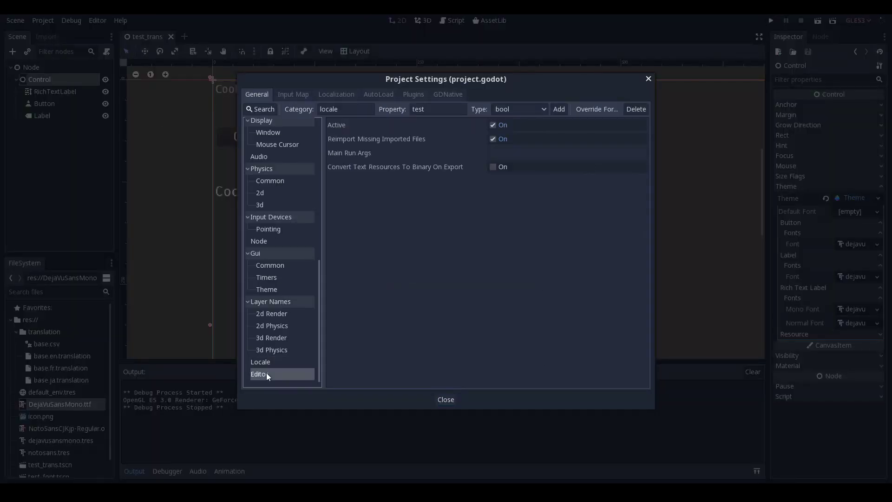
click(271, 367)
click(508, 125)
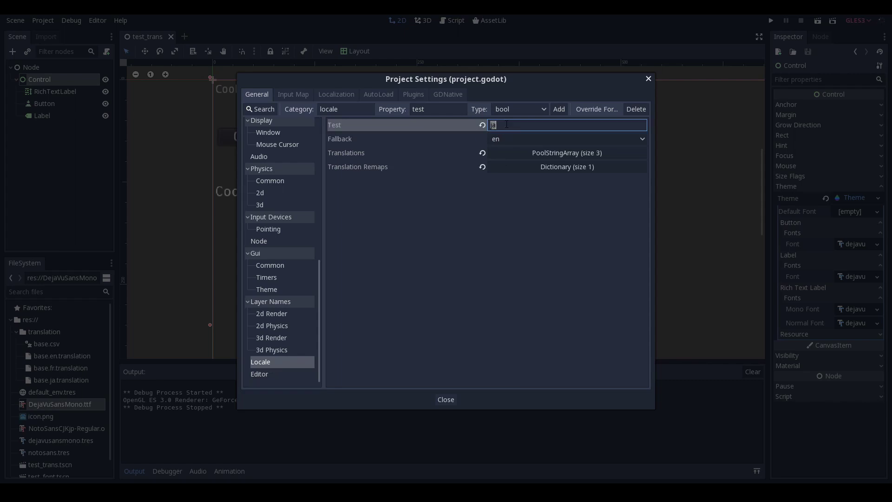
click(449, 403)
click(818, 21)
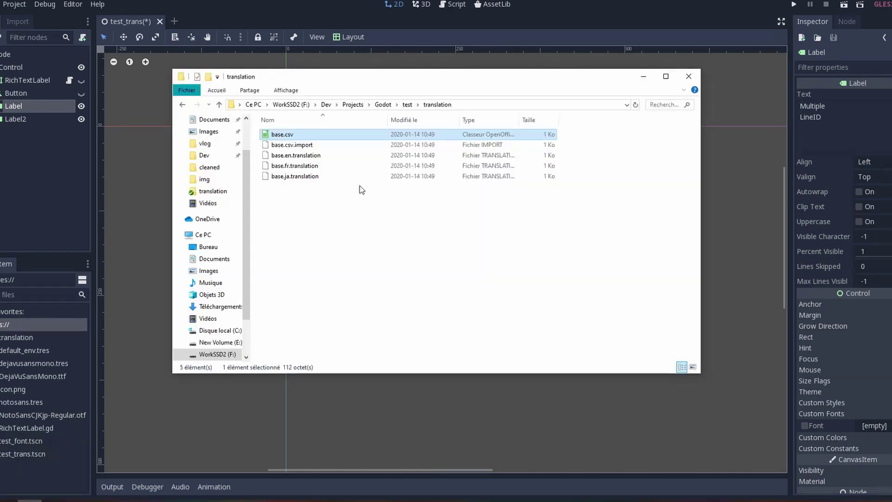
- Open base.csv from the translation folder in Notepad
right_click(263, 135)
click(319, 153)
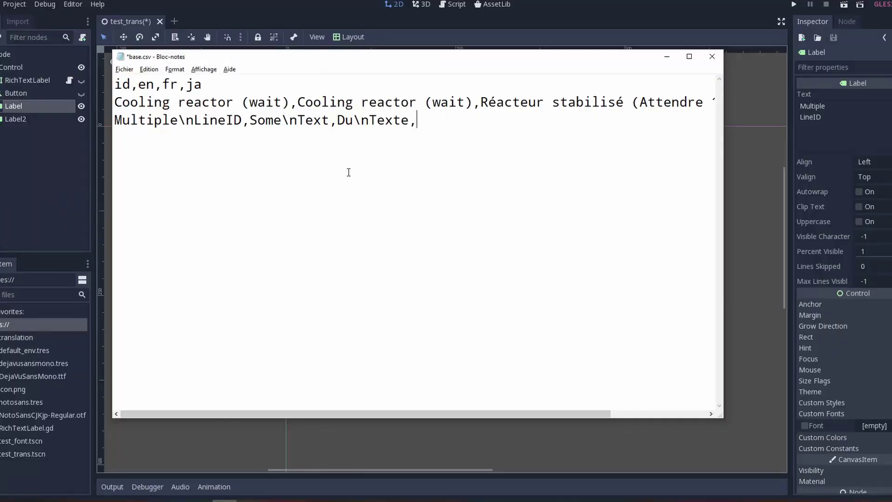
- Enter the Japanese translation 色々\n書きます。 on the MultipleLineID row of base.csv
text(iroiro)
key(space)
key(Return)
key(alt+grave)
text(\n)
key(alt+grave)
text(kakimasu.)
key(space)
key(Return)
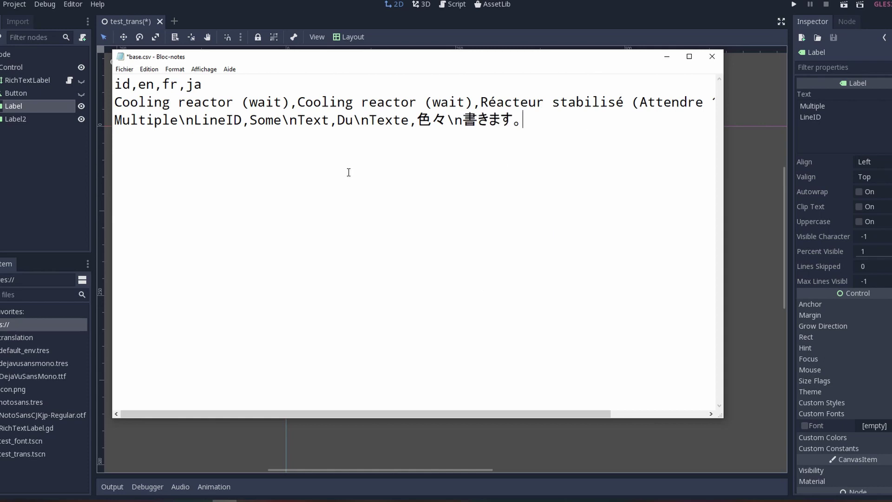
- Add a SingleLineID row with the same copied translations, save base.csv, and run the game
key(Return)
text(SingleLineID,)
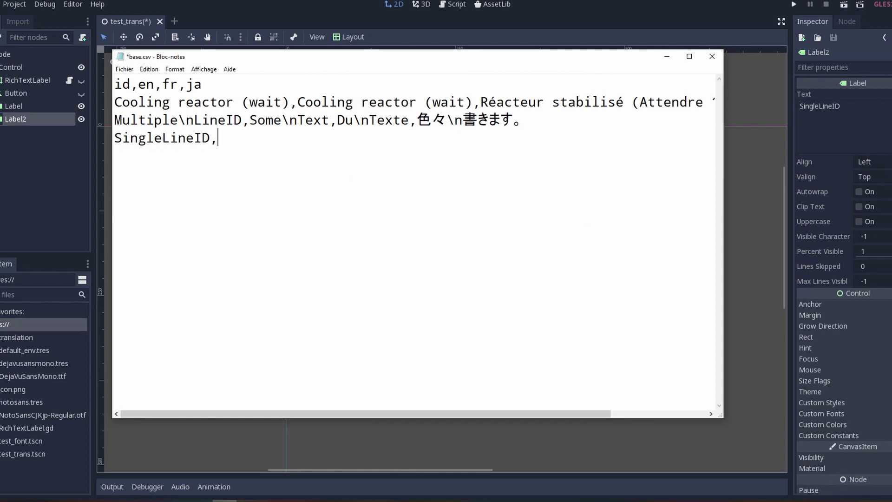
key(Right)
key(shift+End)
key(ctrl+c)
key(ctrl+End)
key(ctrl+v)
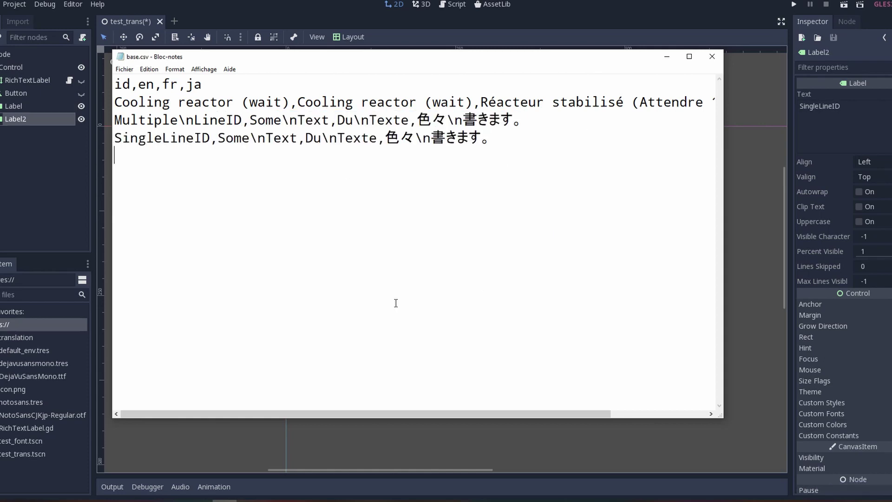
click(667, 56)
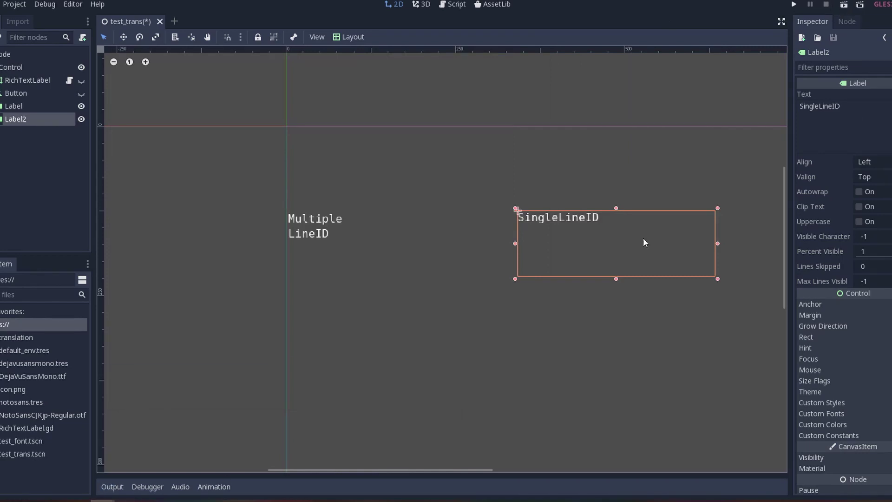
key(F5)
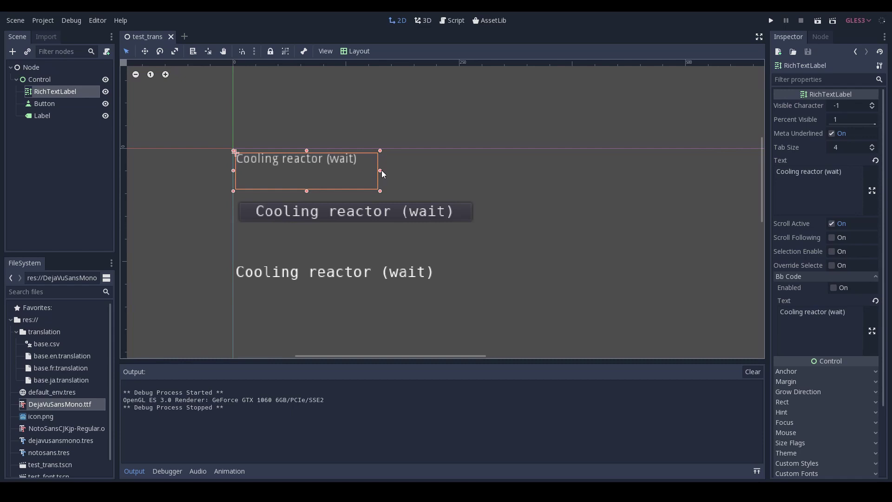
- Widen the RichTextLabel so 'Cooling reactor (wait)' fits on one line, then test-run and stop the scene
drag(380, 171, 624, 171)
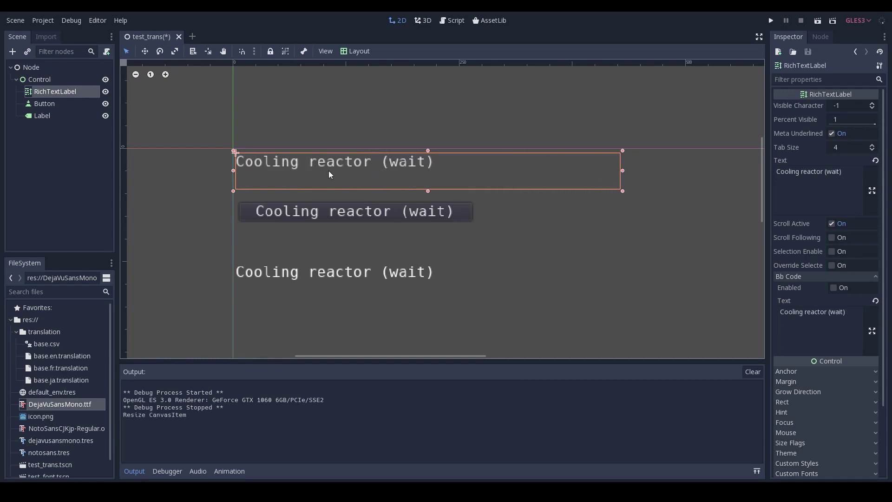
click(822, 20)
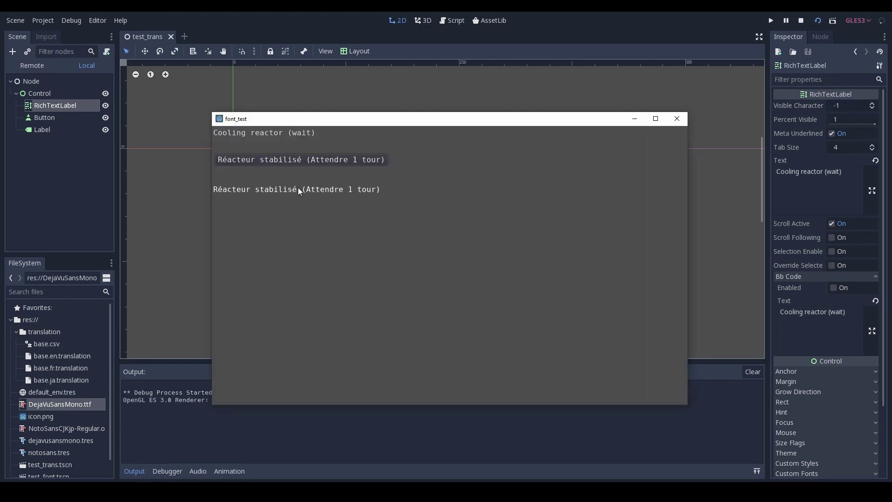
click(801, 21)
- Attach RichTextLabel.gd whose _ready sets self.bbcode_text through tr(), then run the scene
click(107, 52)
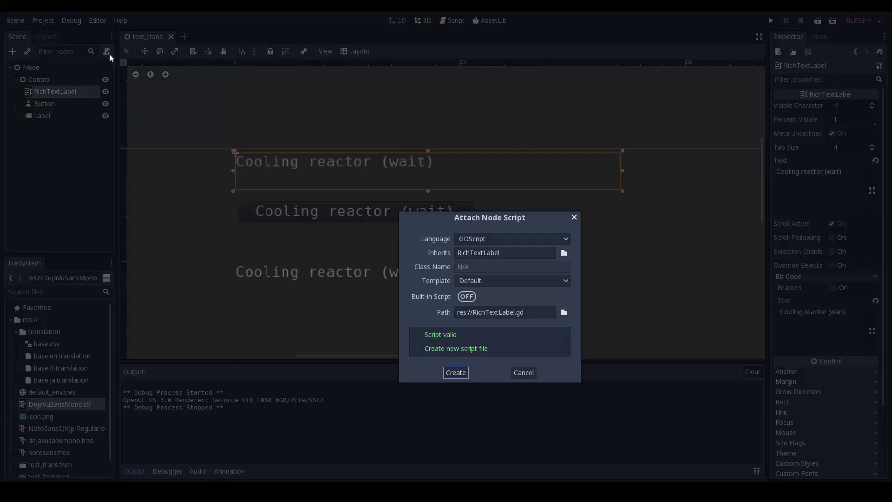
click(565, 313)
click(330, 414)
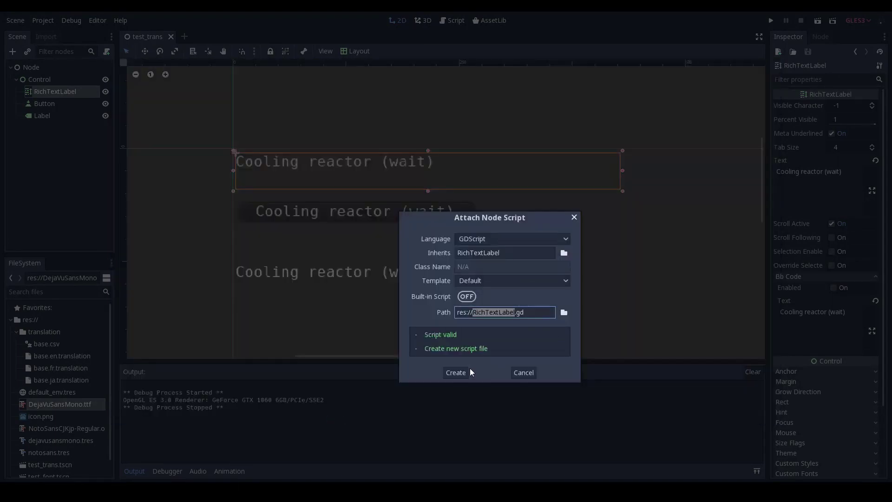
click(467, 372)
click(298, 135)
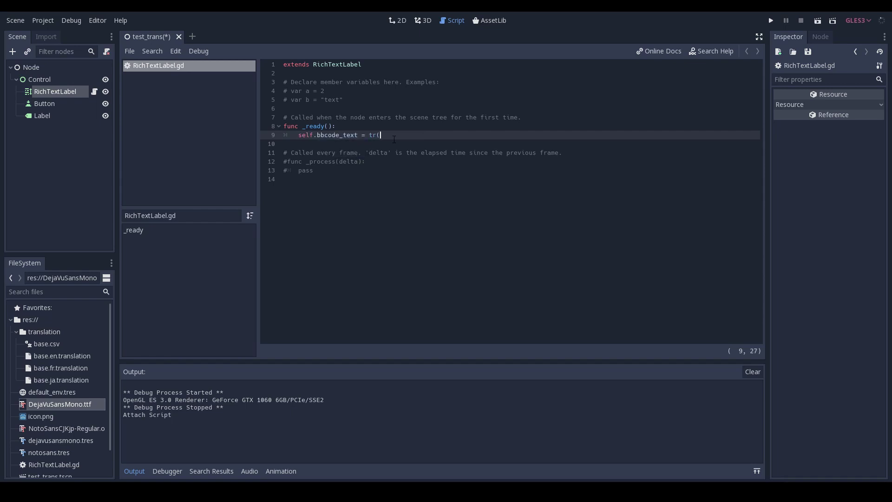
text(lf.bbcode_text)
click(818, 20)
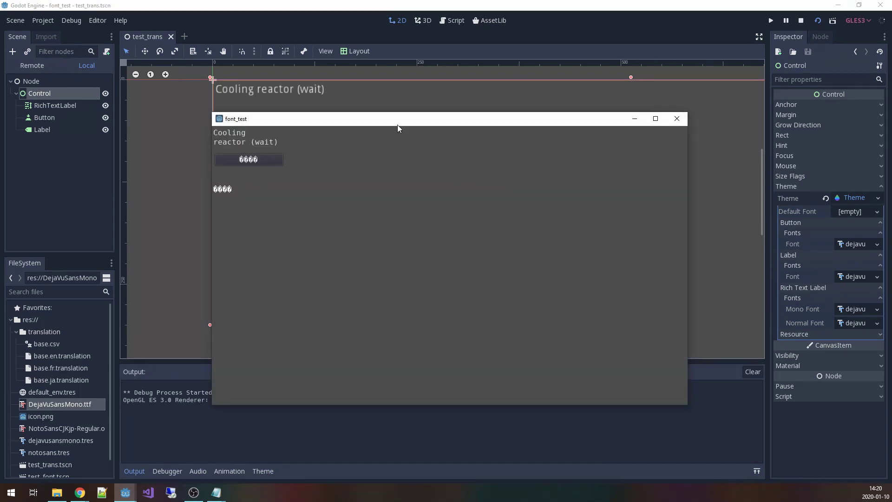
- Close the test run that shows boxes instead of Japanese glyphs
click(799, 21)
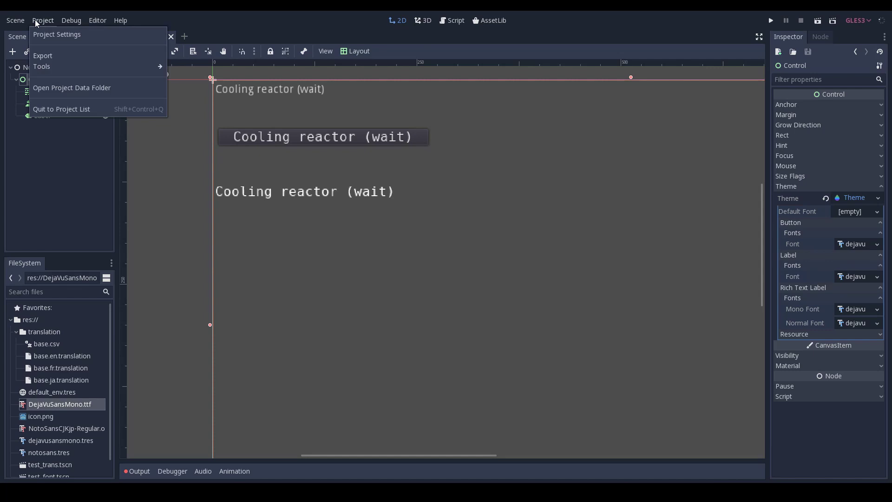
- Add dejavusansmono.tres as a remapped resource under Localization > Remaps
click(55, 35)
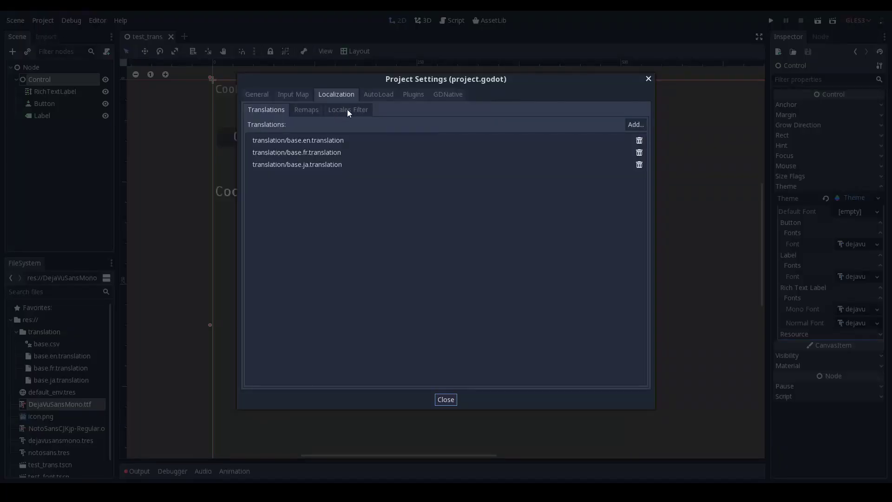
click(311, 110)
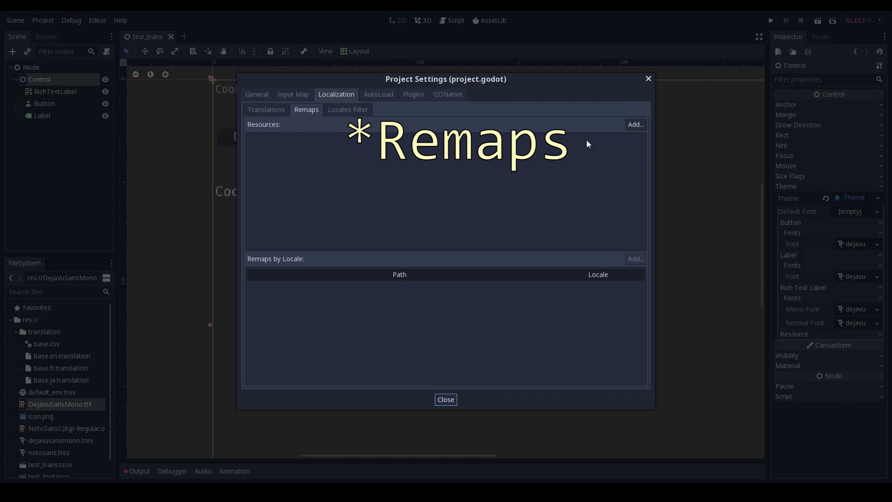
click(636, 125)
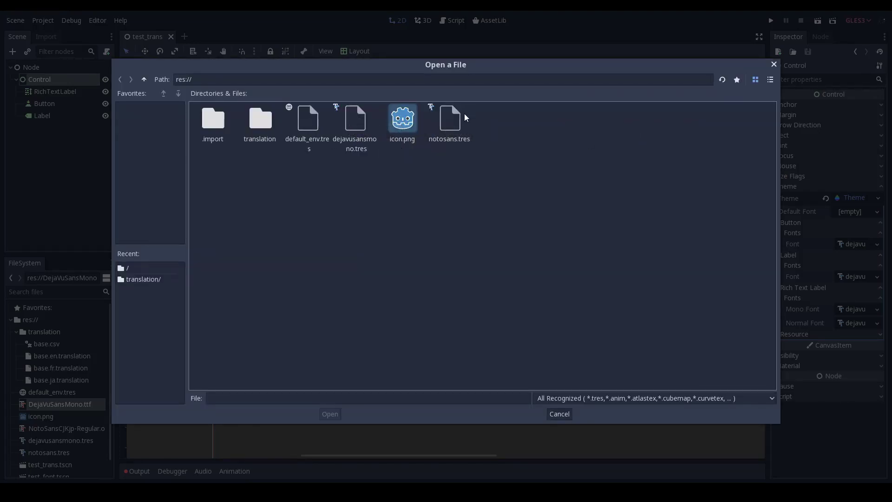
click(311, 120)
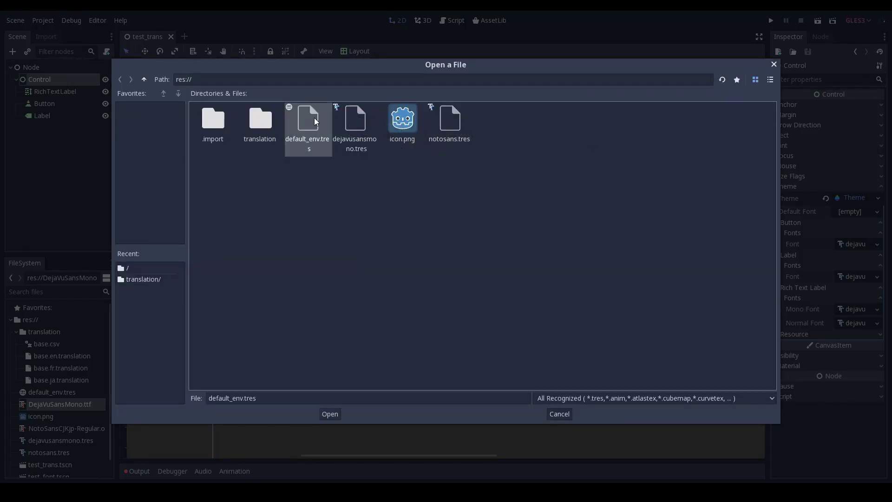
click(356, 128)
click(330, 415)
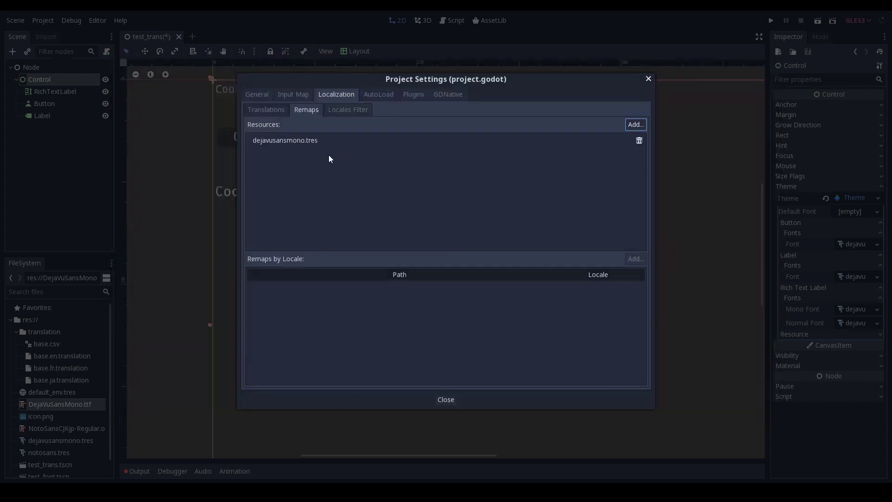
- Remap dejavusansmono.tres to notosans.tres for the Japanese locale, then save and run the scene
click(307, 144)
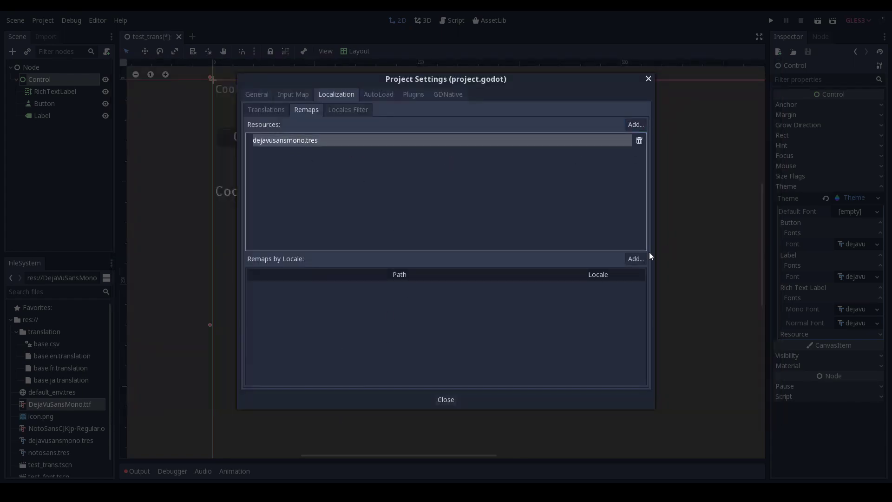
click(636, 260)
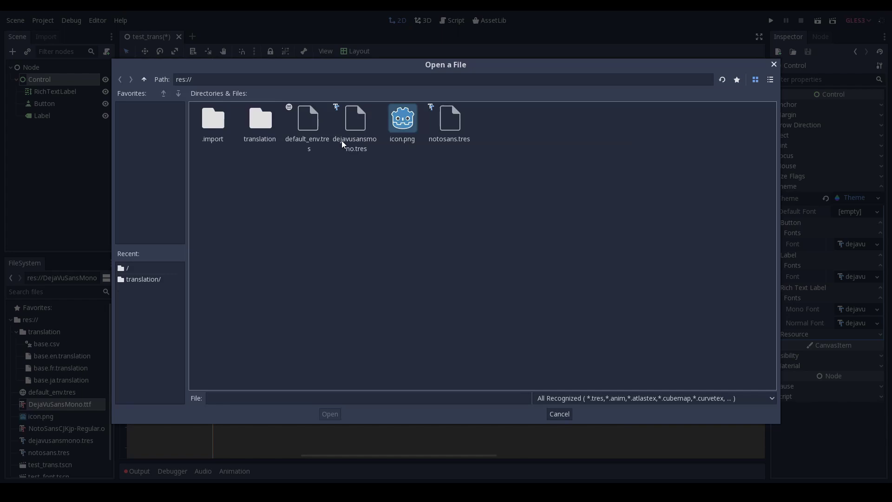
click(462, 122)
click(330, 414)
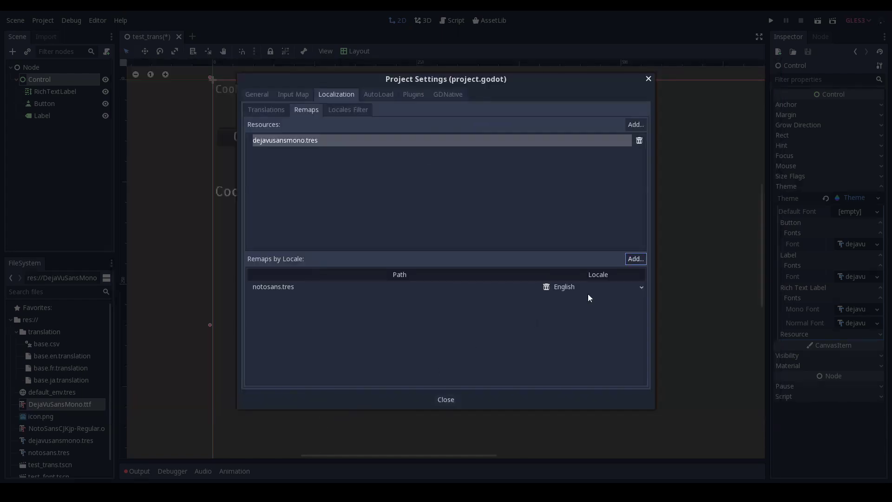
click(634, 288)
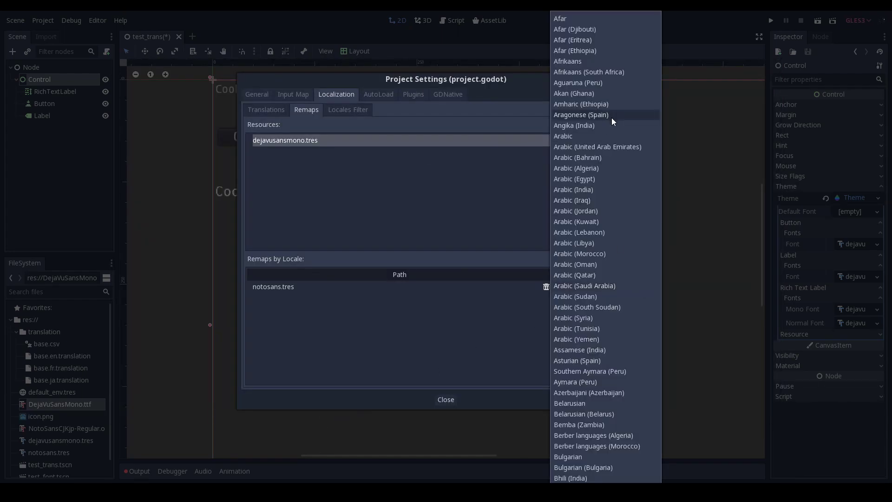
scroll(604, 223, down, 20)
click(568, 80)
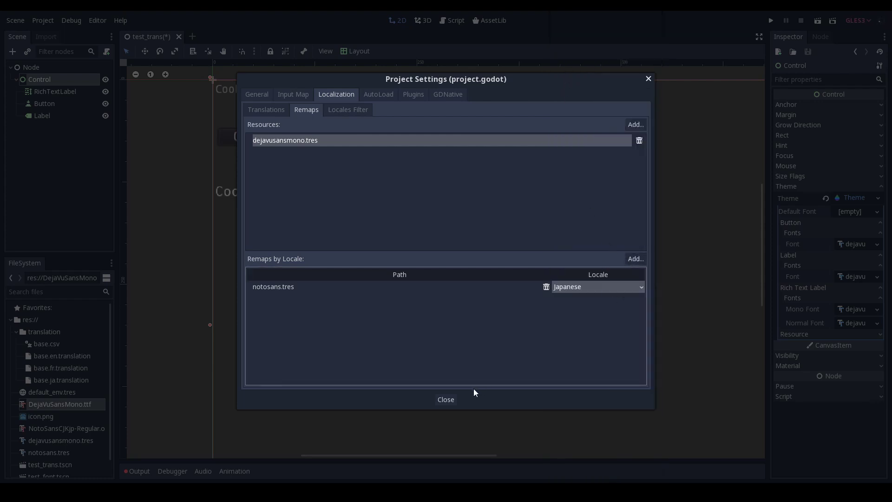
click(447, 400)
click(818, 22)
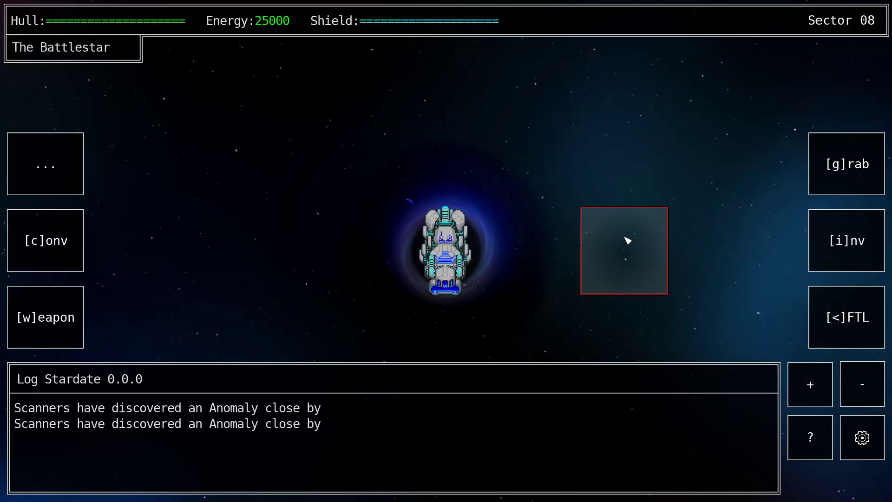
- Open the game's ? help manual and drag through the Solar Rogue commands
click(815, 437)
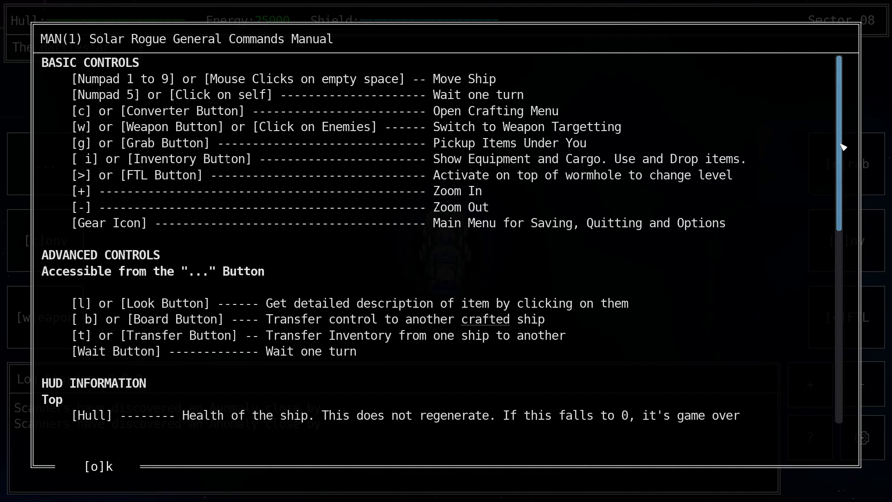
drag(842, 145, 840, 348)
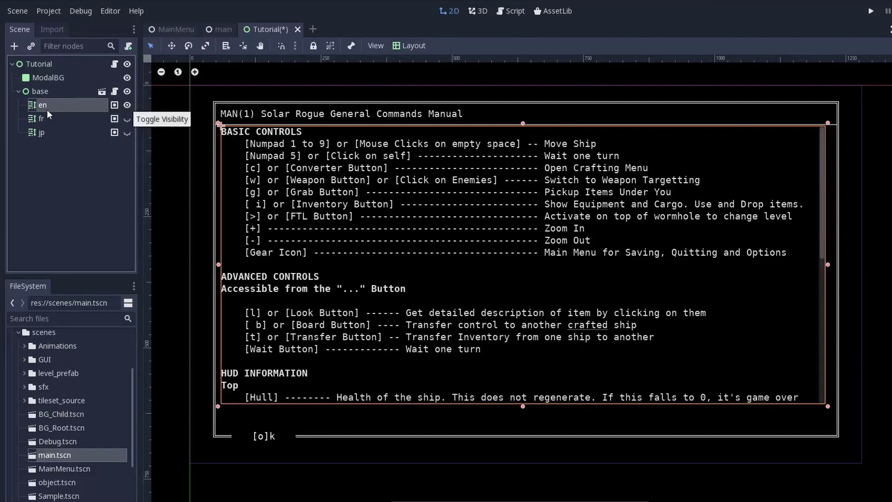
- Hide the en help label node and make the fr node visible in the Scene tree
double_click(55, 104)
click(46, 119)
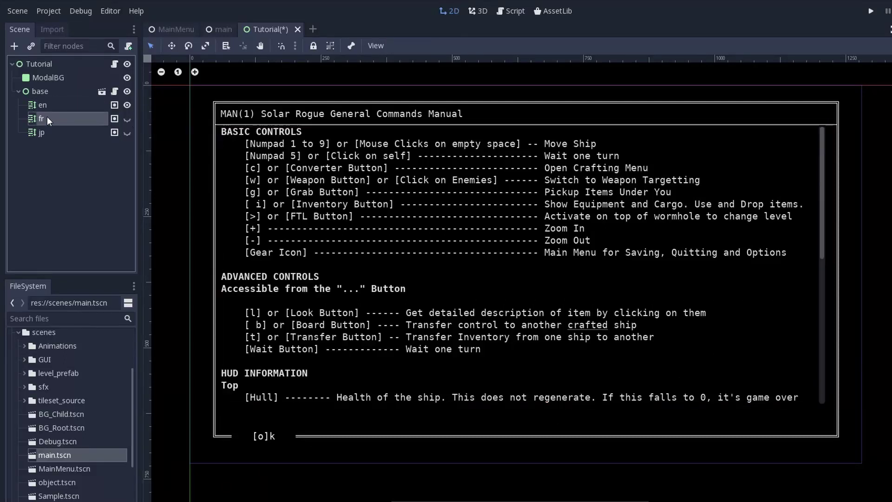
click(46, 118)
key(Return)
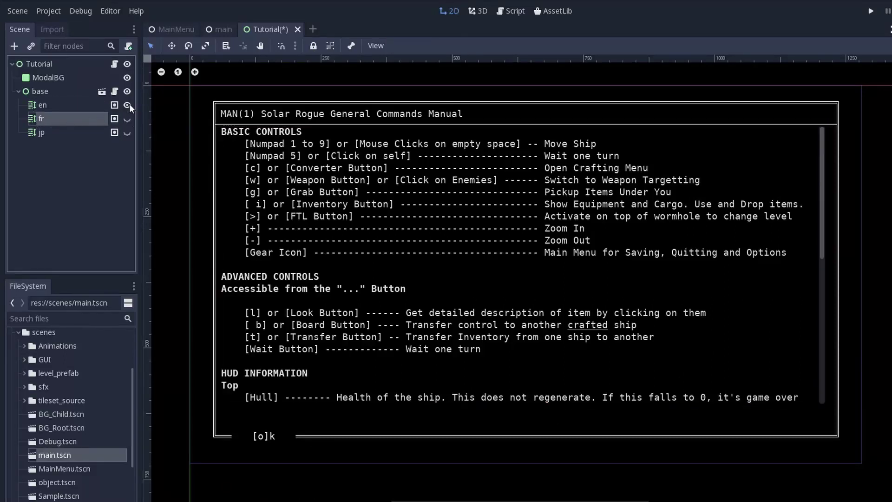
click(127, 105)
click(128, 119)
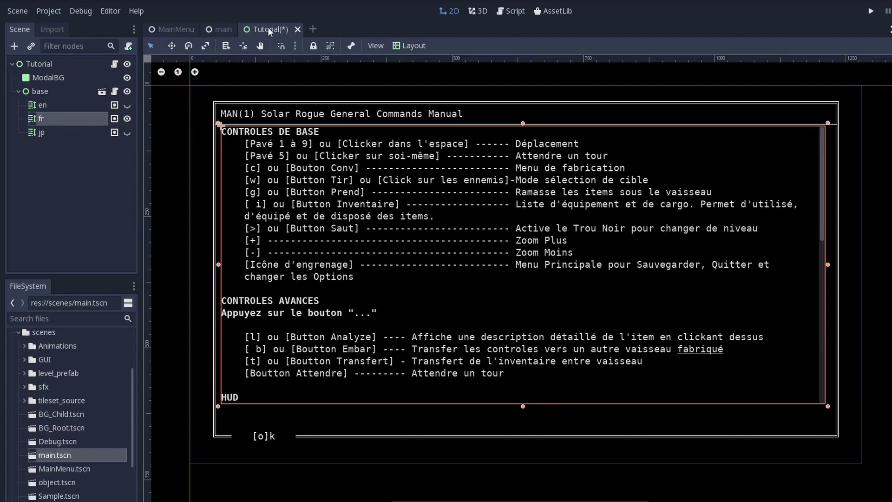
- Open Tutorial.gd and review Init: re-enabling base, reading the locale, collecting Tuto_Lang nodes
click(113, 64)
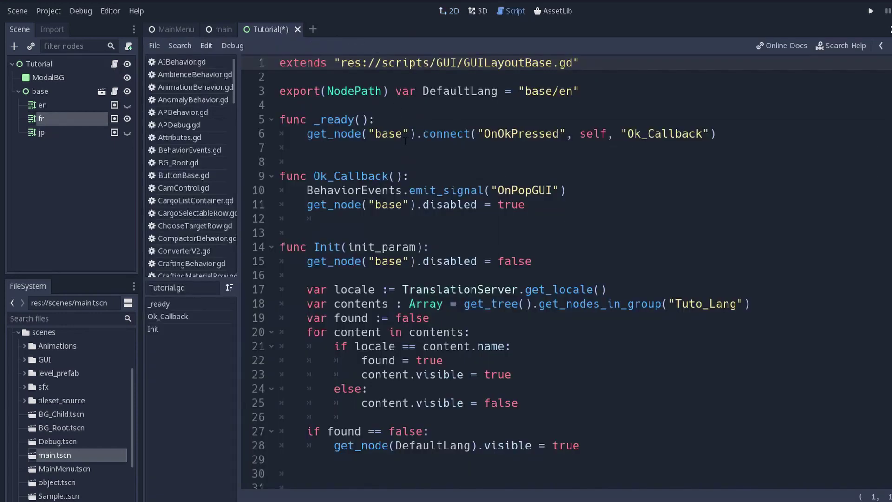
scroll(404, 152, down, 1)
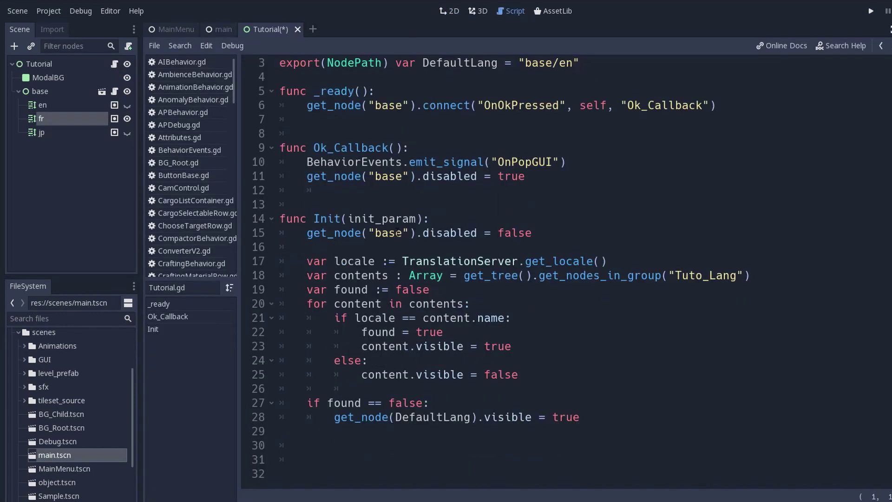
click(307, 218)
click(363, 233)
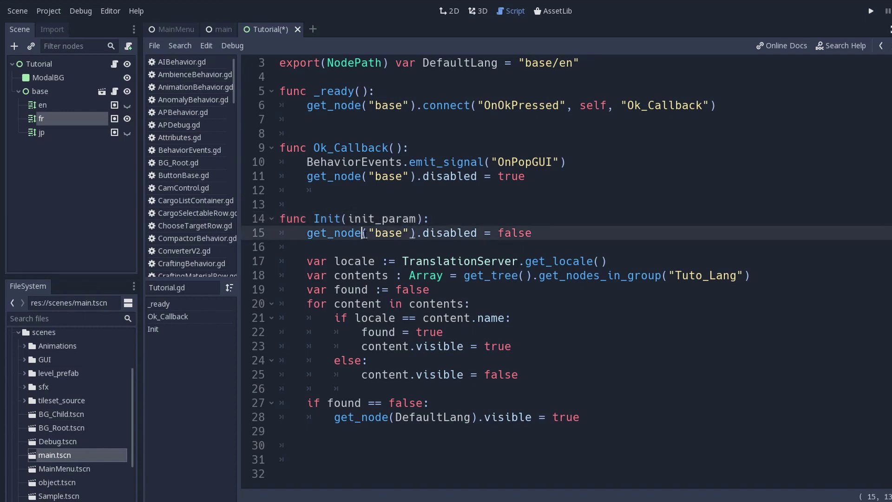
click(506, 261)
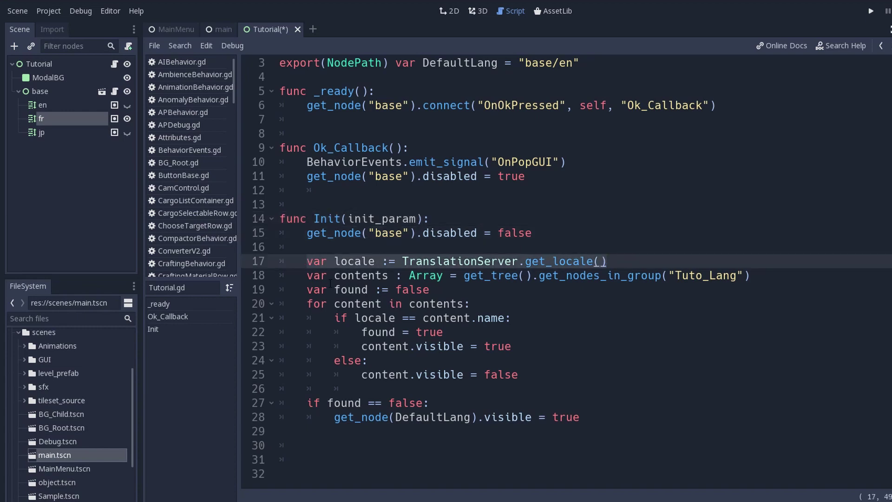
click(582, 276)
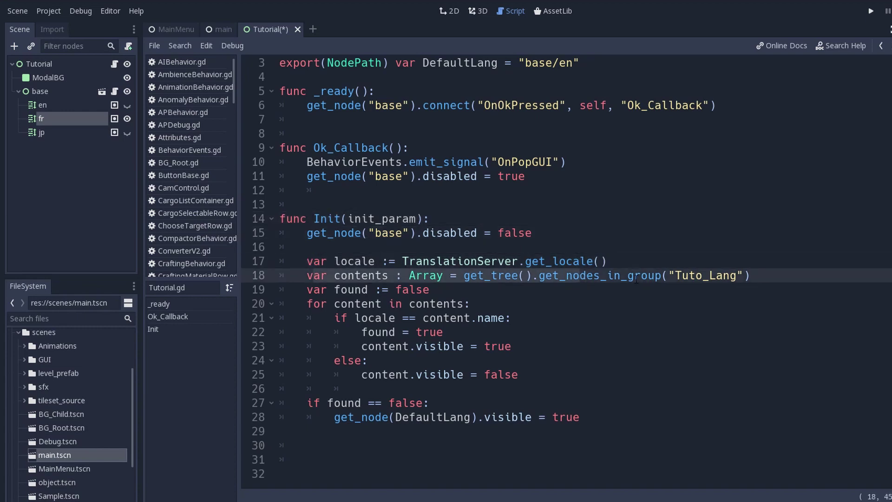
- Review the loop matching locale to node name, hiding other labels, and the default-language fallback
click(328, 276)
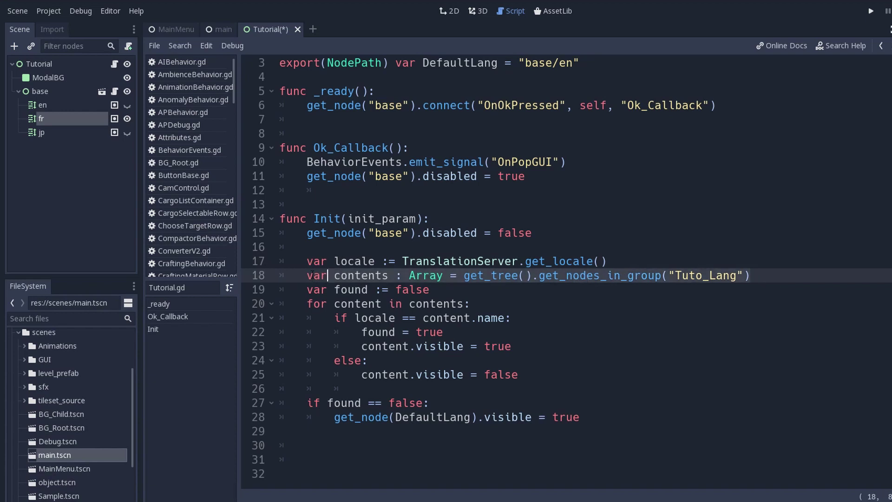
click(342, 289)
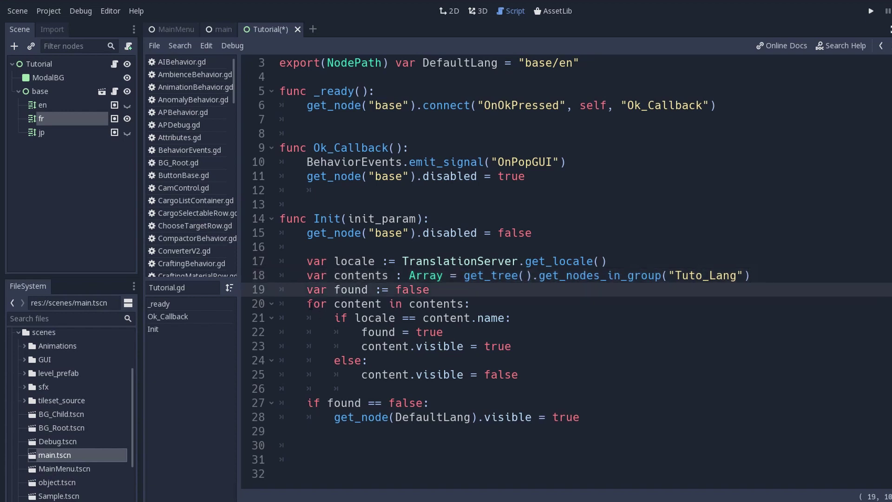
drag(313, 304, 440, 315)
drag(523, 325, 536, 346)
click(536, 346)
click(365, 375)
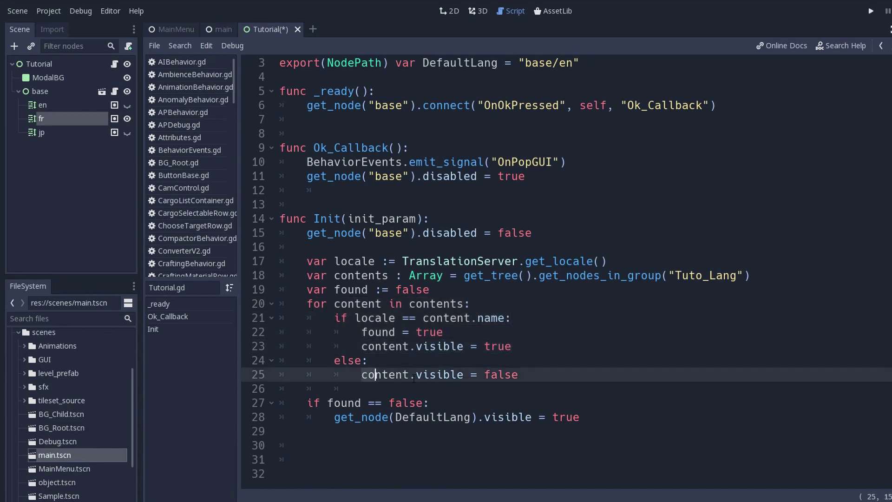
click(369, 402)
click(589, 424)
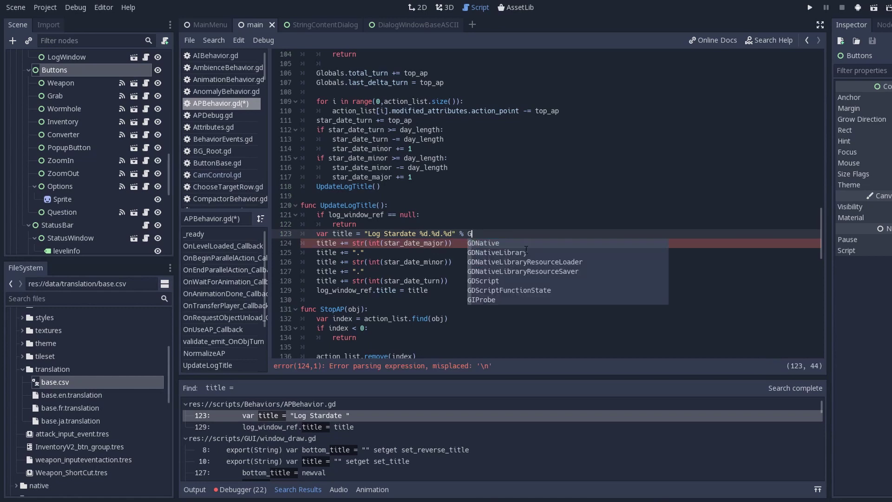
- Wrap the log title format in Globals.mytr( with arguments star_date_major, star_date_minor
key(Left)
key(Left)
key(Left)
key(Left)
key(Left)
text(Globals.mytr()
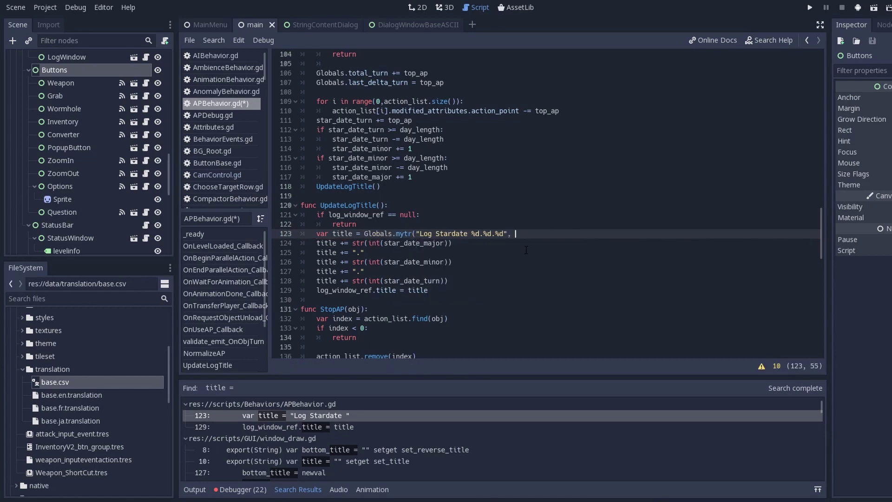
key(Left)
key(Left)
text(star_date_major, star_date_minor)
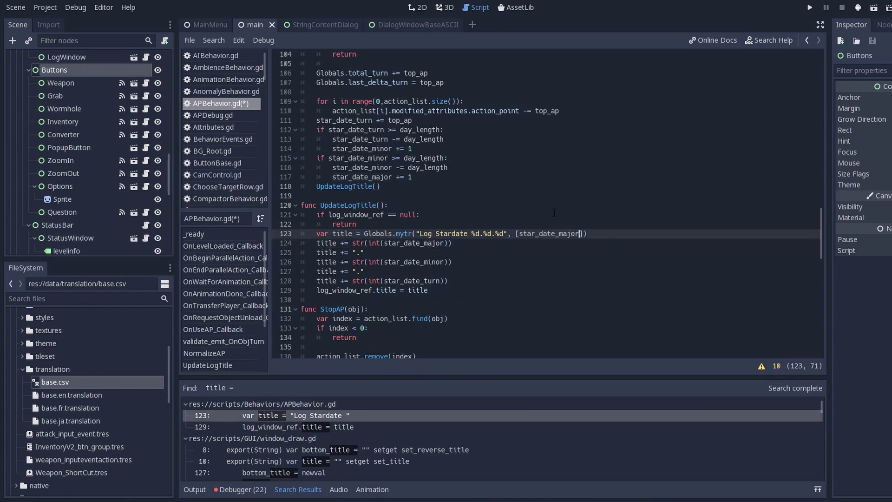